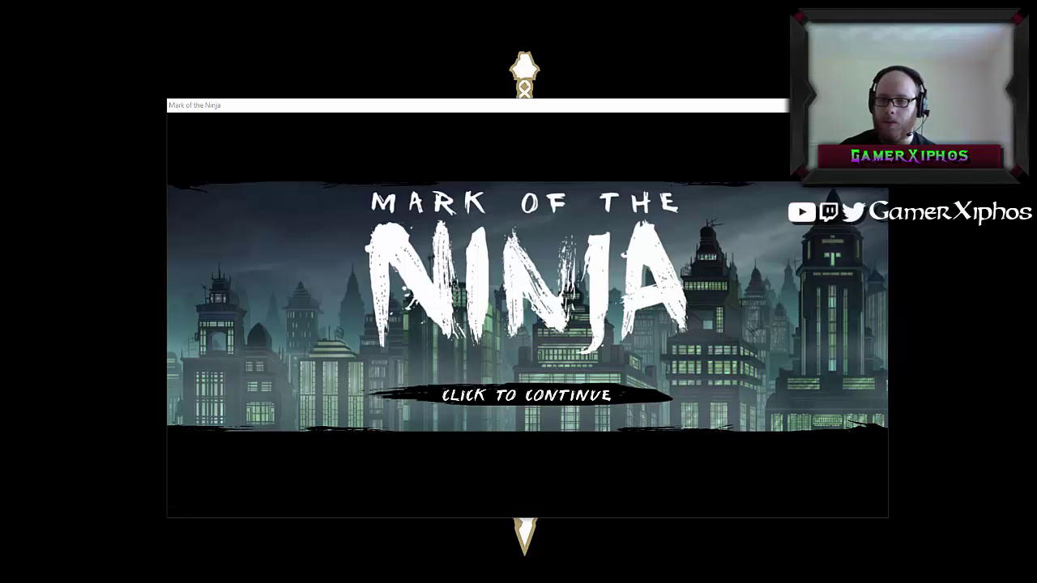
- Open Windows Settings to Devices > Bluetooth, where a Game controller shows Ready to pair
key("super+i")
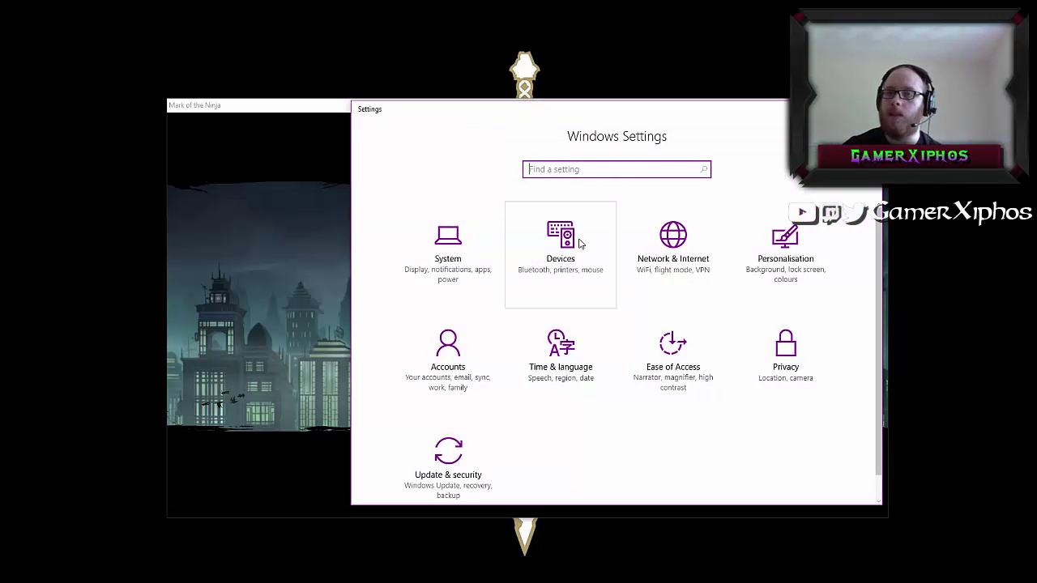
left_click(561, 251)
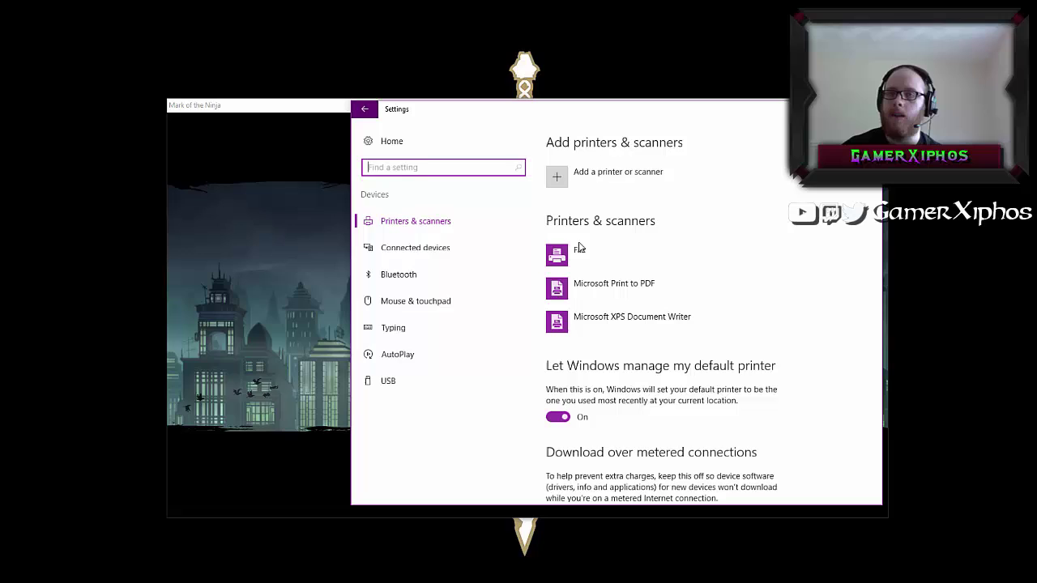
left_click(387, 277)
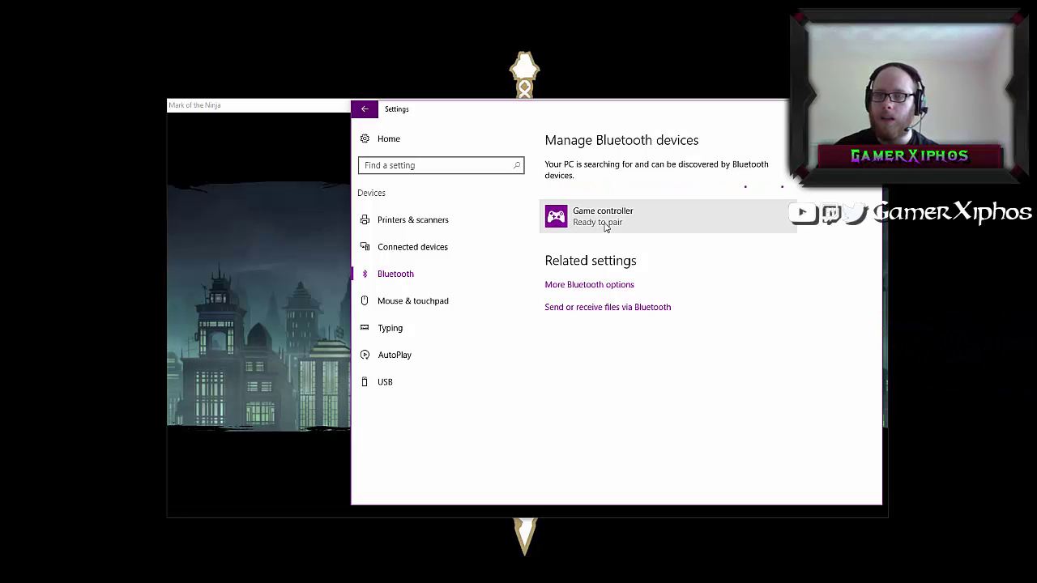
- Pair the Game controller with no passcode so Nintendo RVL-CNT-01-UC shows Connected
left_click(605, 227)
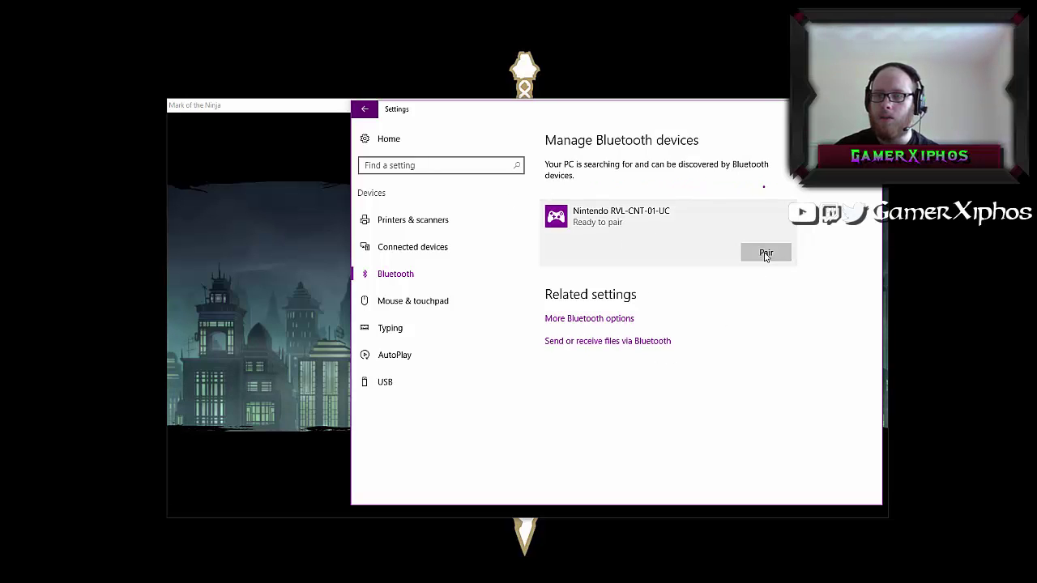
left_click(765, 255)
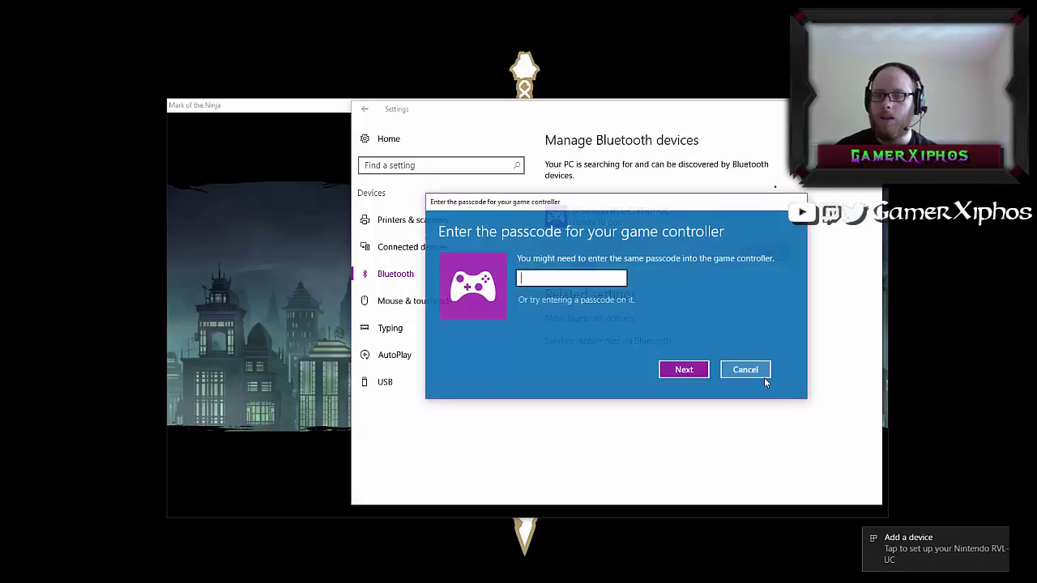
left_click(689, 376)
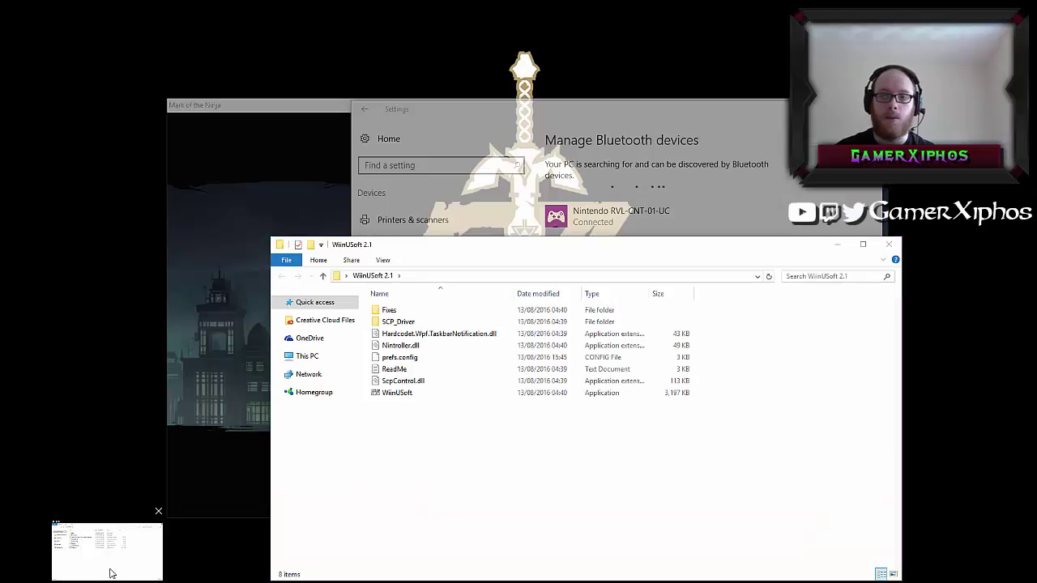
- Launch the ScpDriver installer from the SCP_Driver folder in WiinUSoft 2.1
left_click(112, 574)
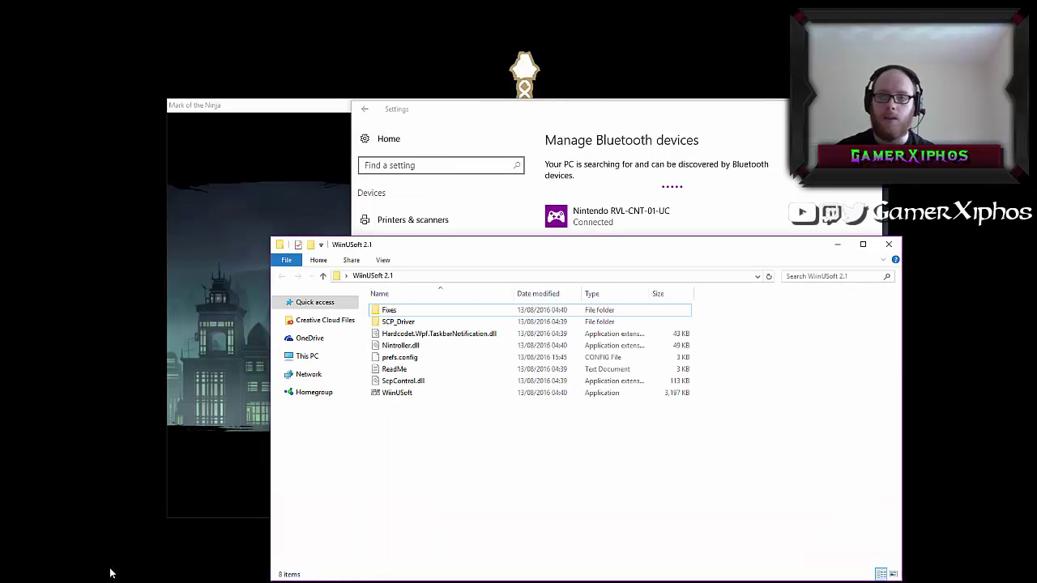
double_click(409, 323)
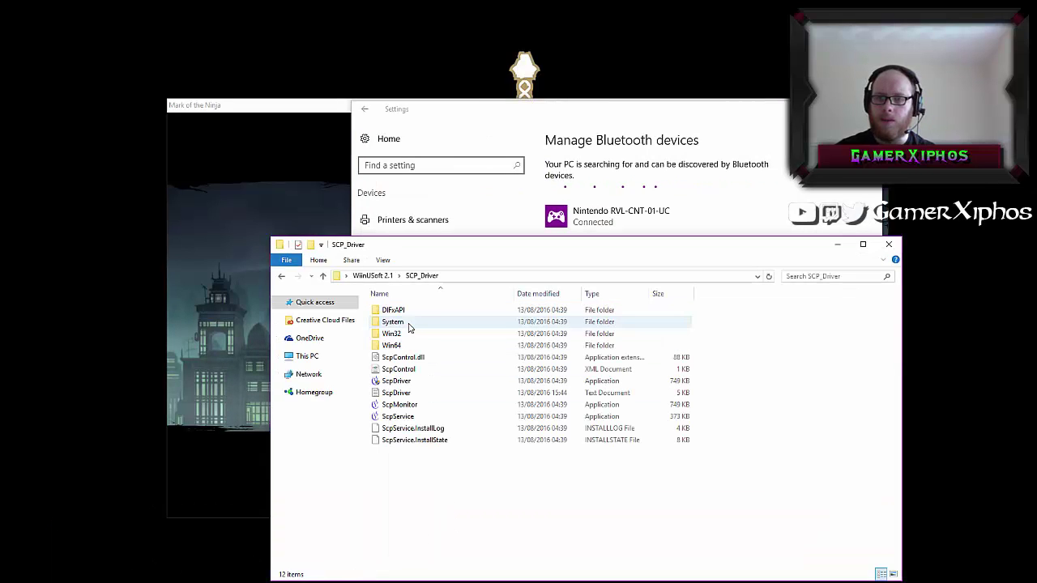
left_click(403, 382)
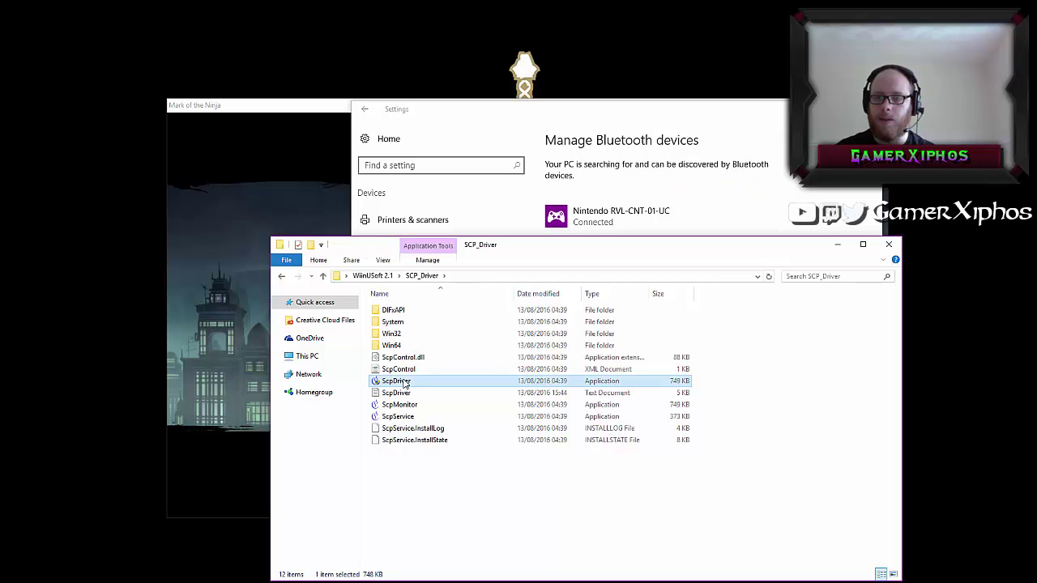
double_click(404, 382)
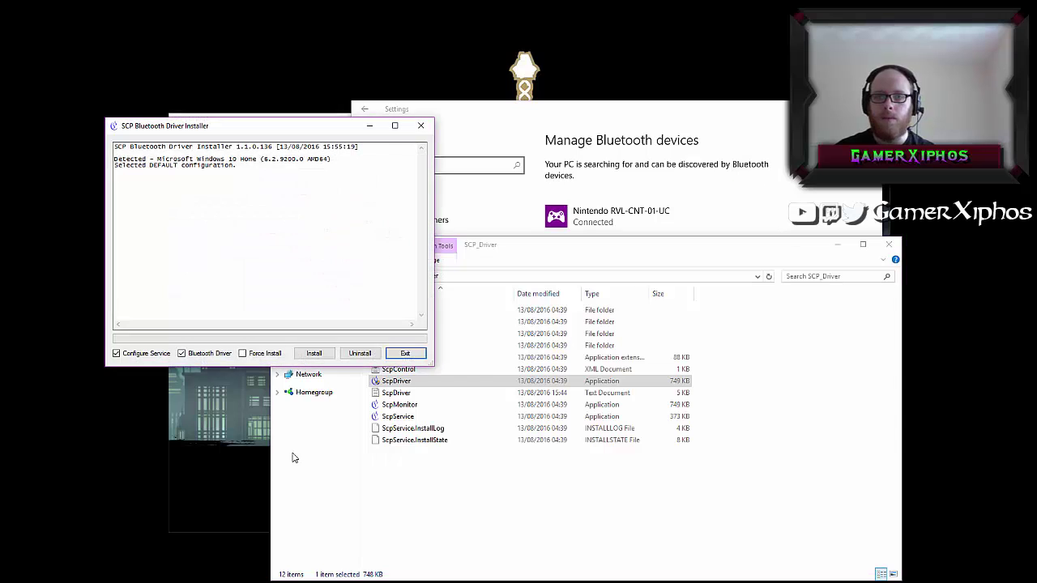
- Untick Bluetooth Driver, exit the installer, and go back to the WiinUSoft 2.1 folder
left_click(199, 356)
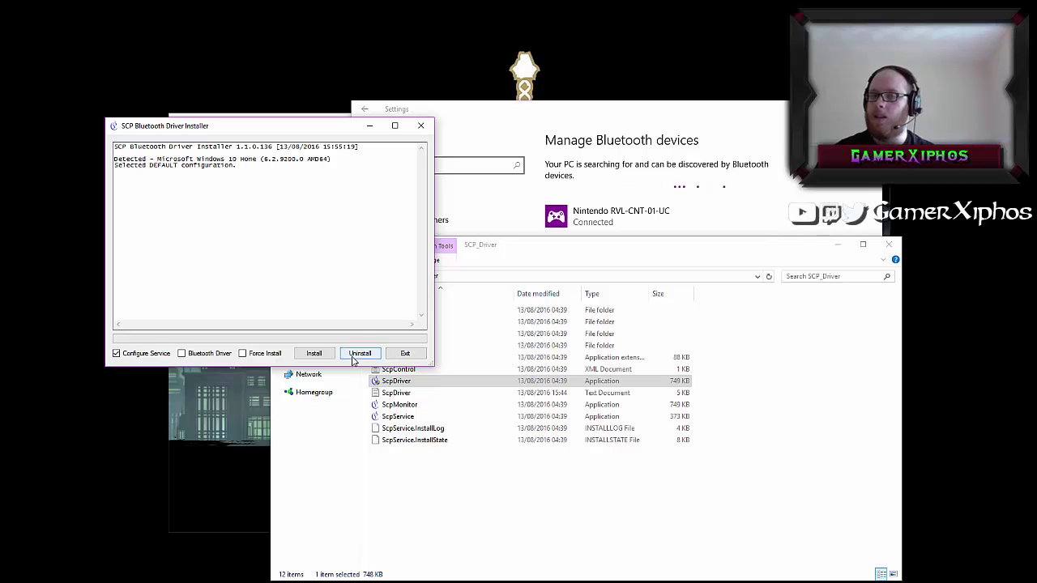
left_click(398, 357)
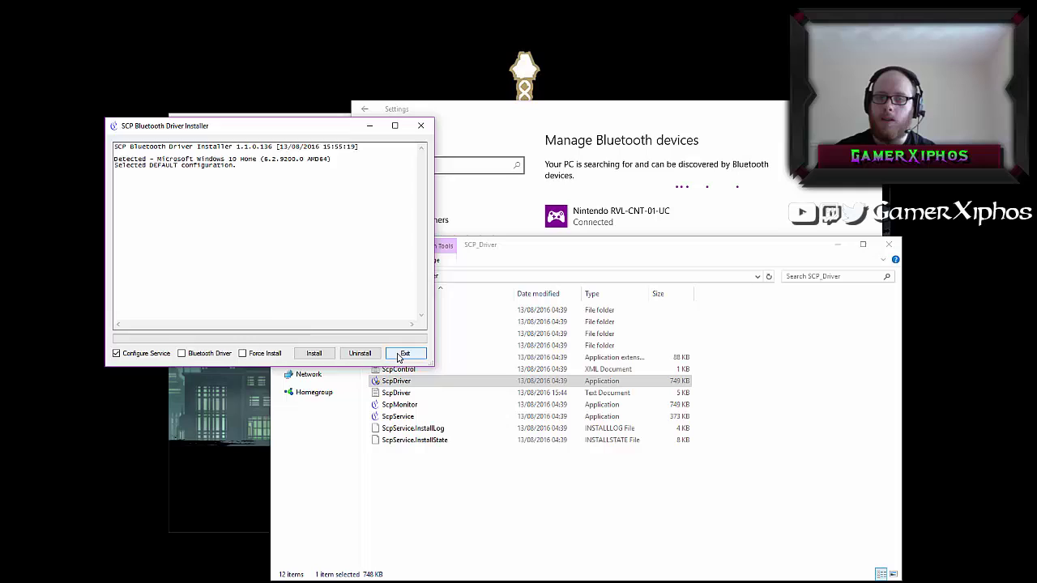
left_click(282, 276)
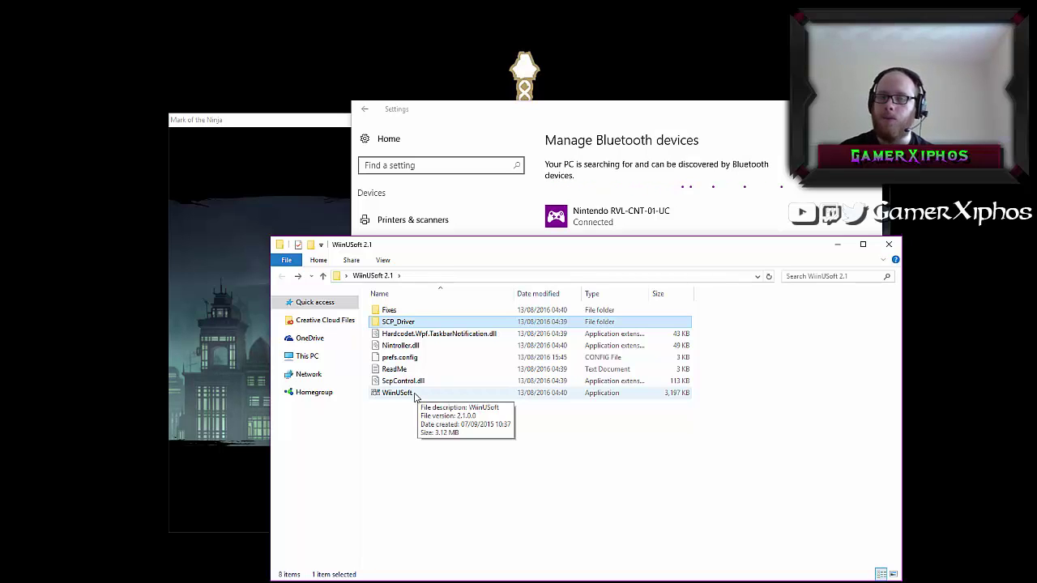
- Launch WiinUSoft, then open the Fixes folder in File Explorer
double_click(414, 395)
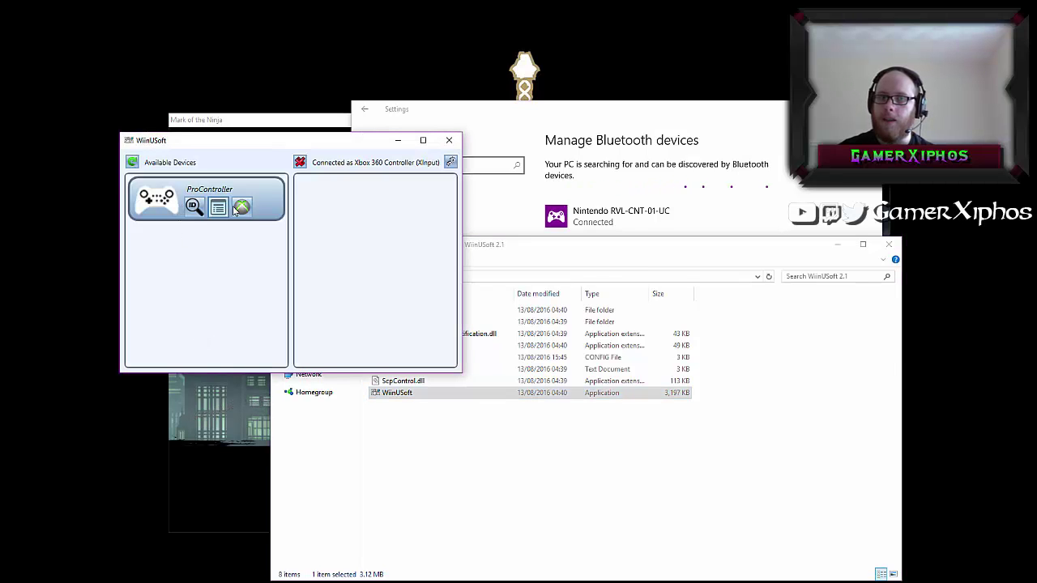
left_click(534, 253)
left_click(393, 313)
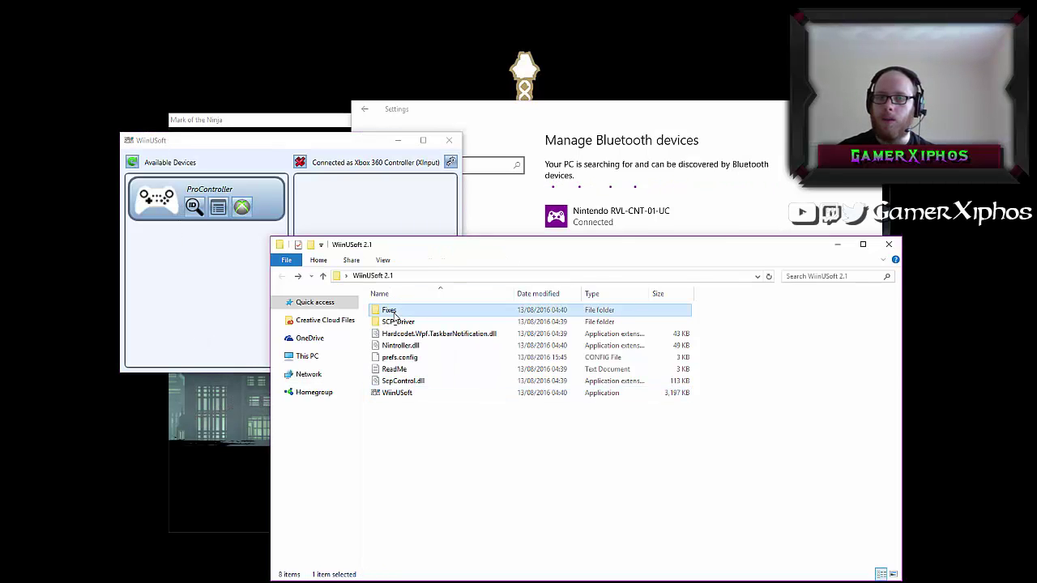
right_click(394, 314)
left_click(421, 322)
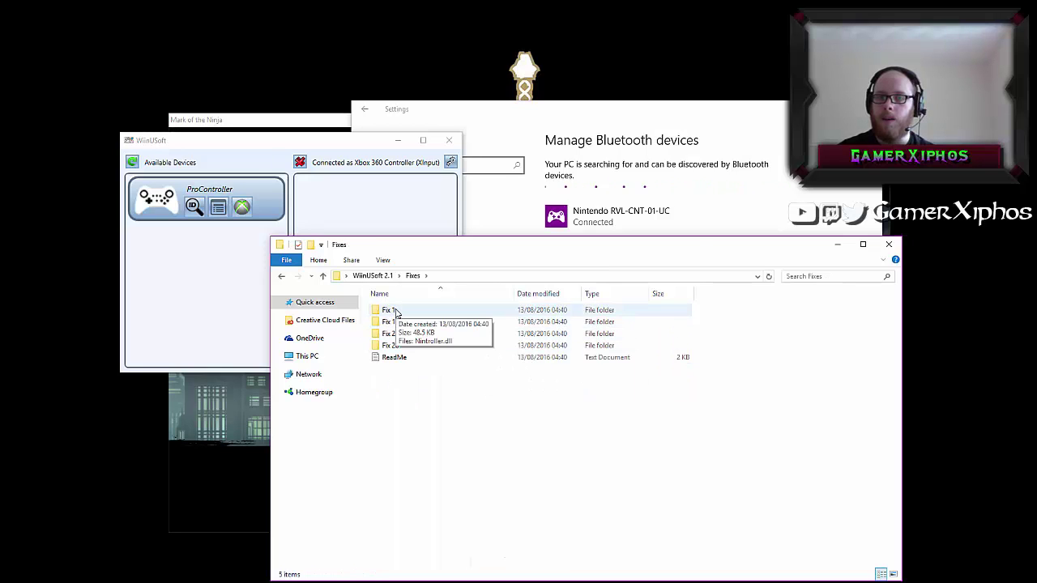
- Open Fix 1, then return to WiinUSoft 2.1 and select Nintroller.dll
double_click(394, 312)
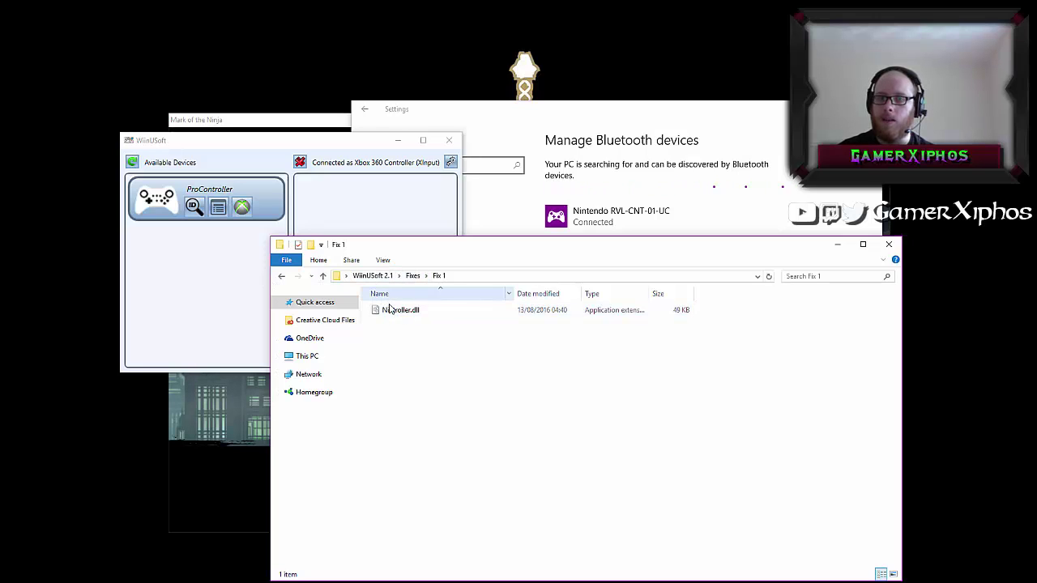
left_click(374, 276)
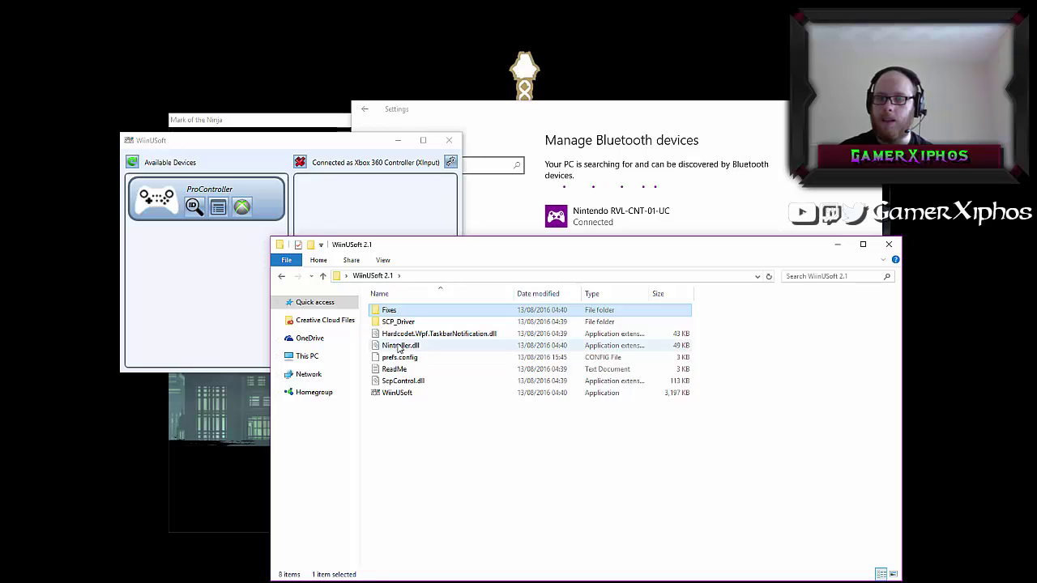
left_click(398, 349)
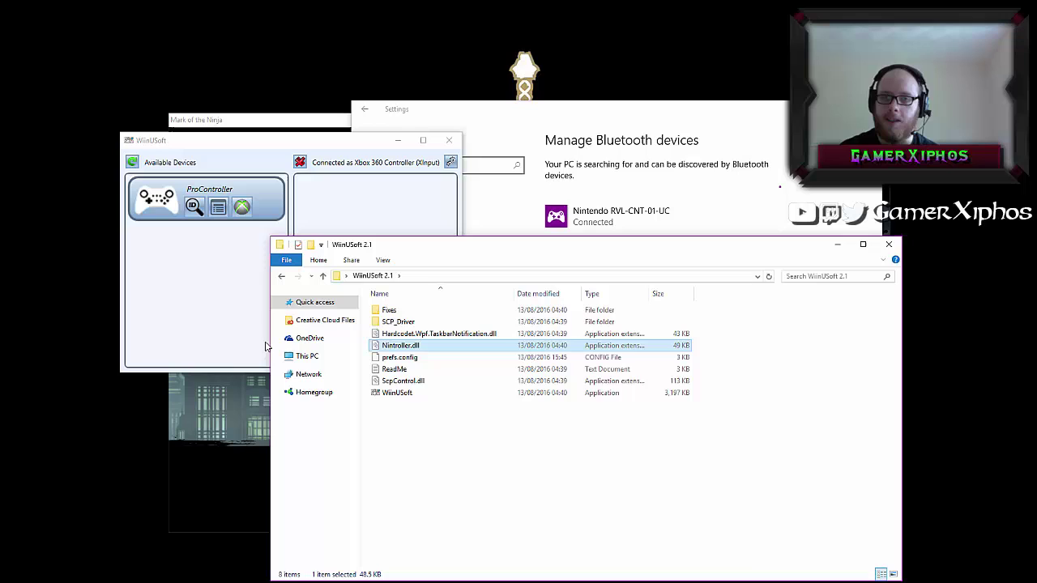
- Save the ProController with rumble Maximum and auto-connect None, then connect it as Xbox 360 Controller 1
left_click(200, 283)
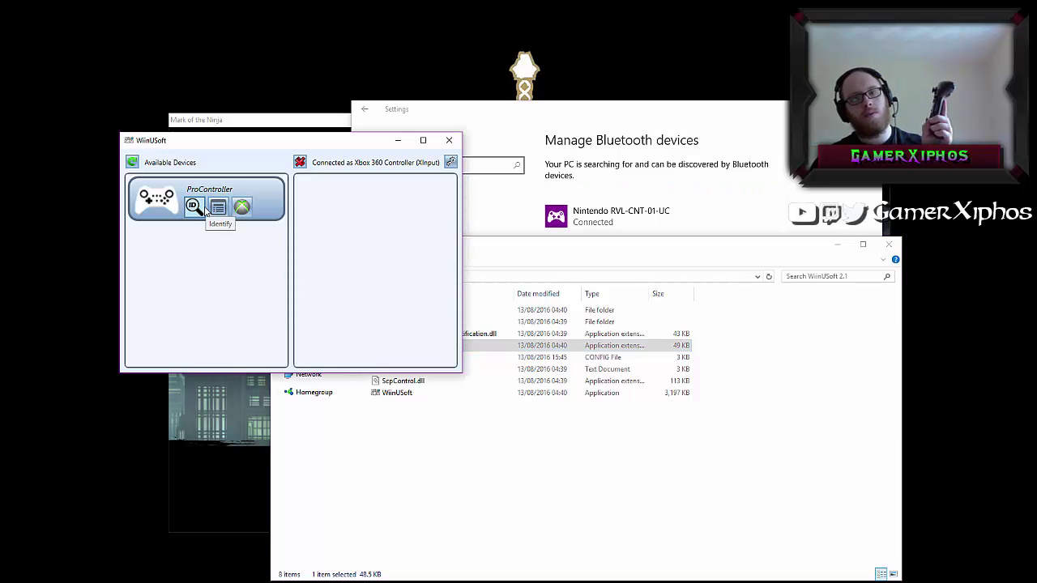
left_click(202, 210)
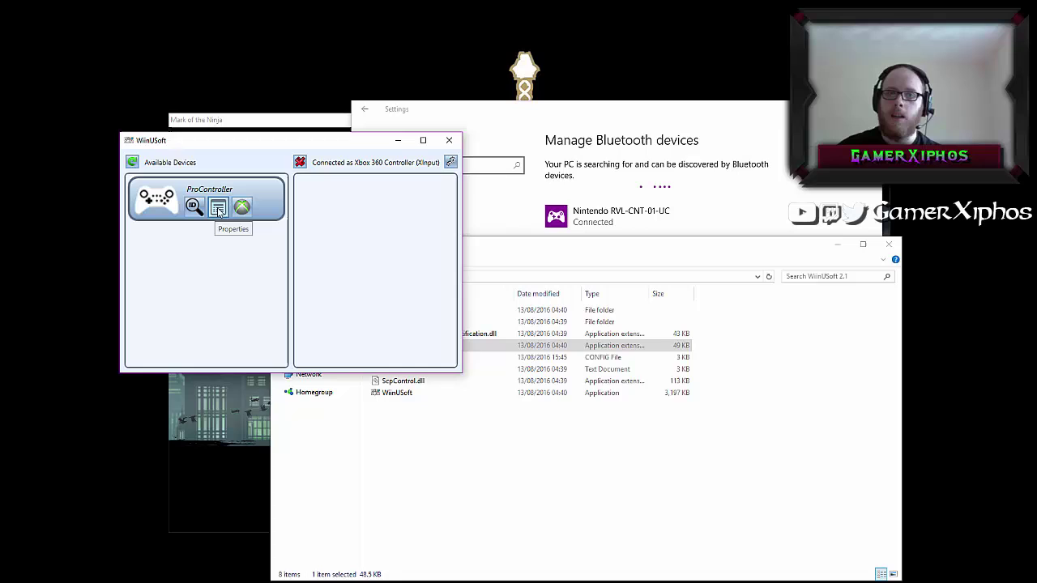
left_click(217, 211)
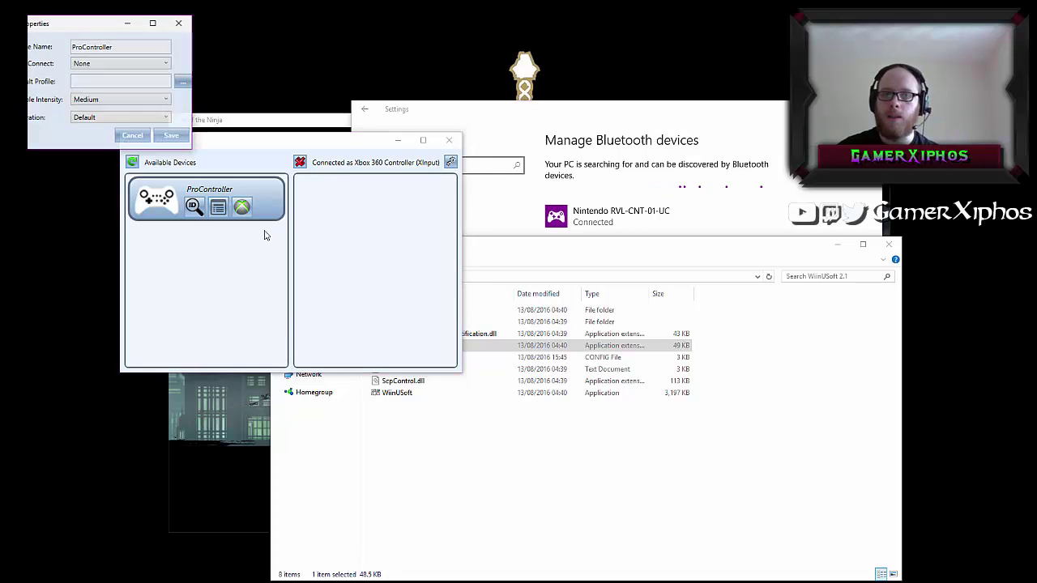
left_click(130, 65)
left_click(127, 68)
left_click(110, 100)
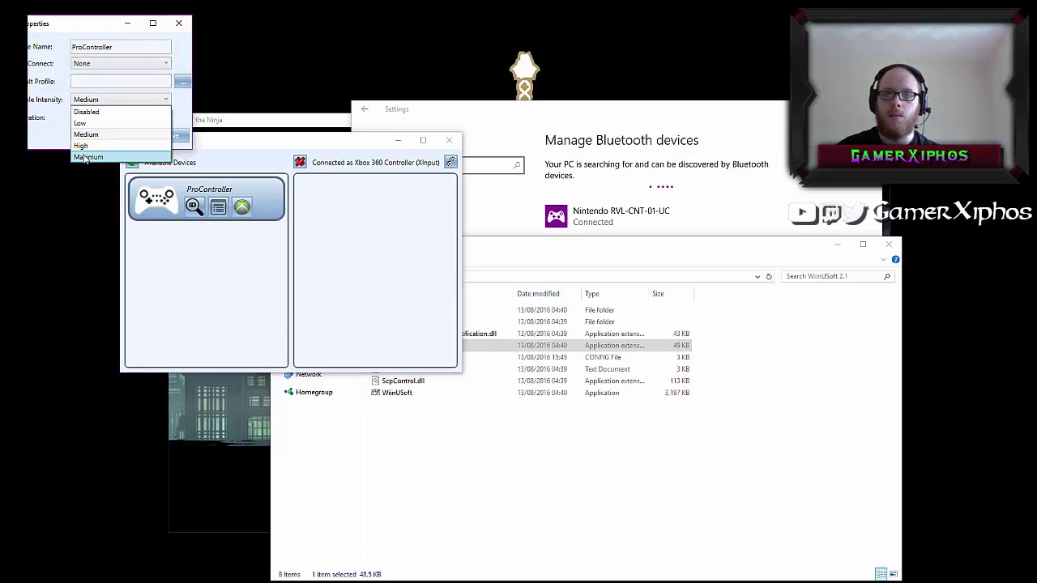
left_click(85, 155)
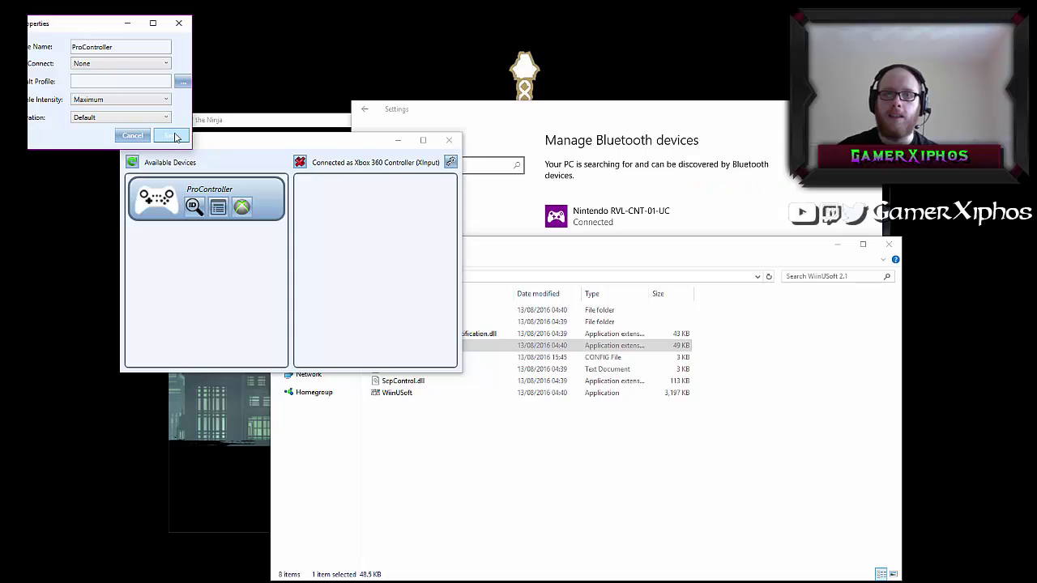
left_click(172, 138)
left_click(247, 208)
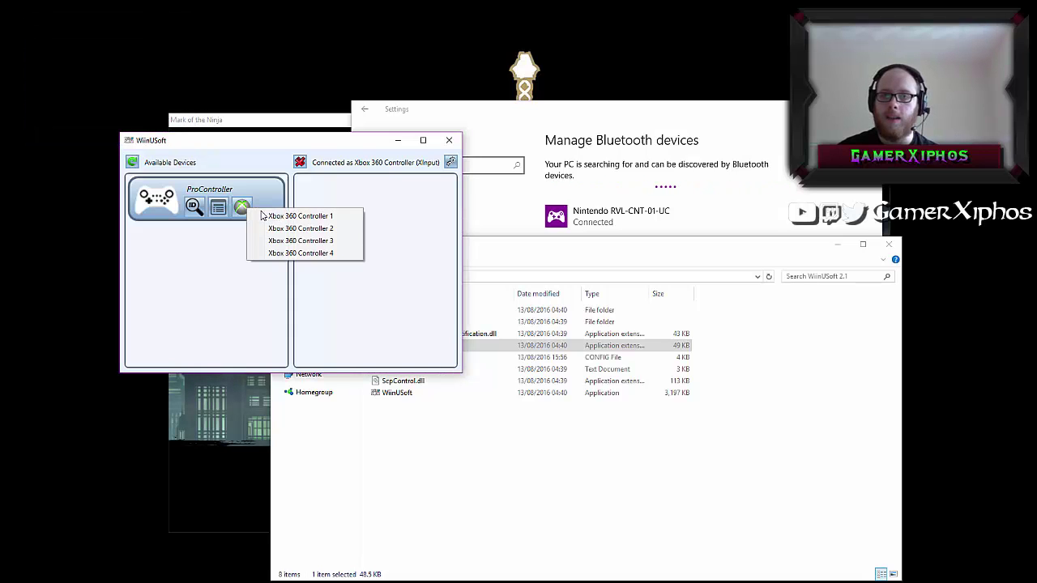
left_click(273, 217)
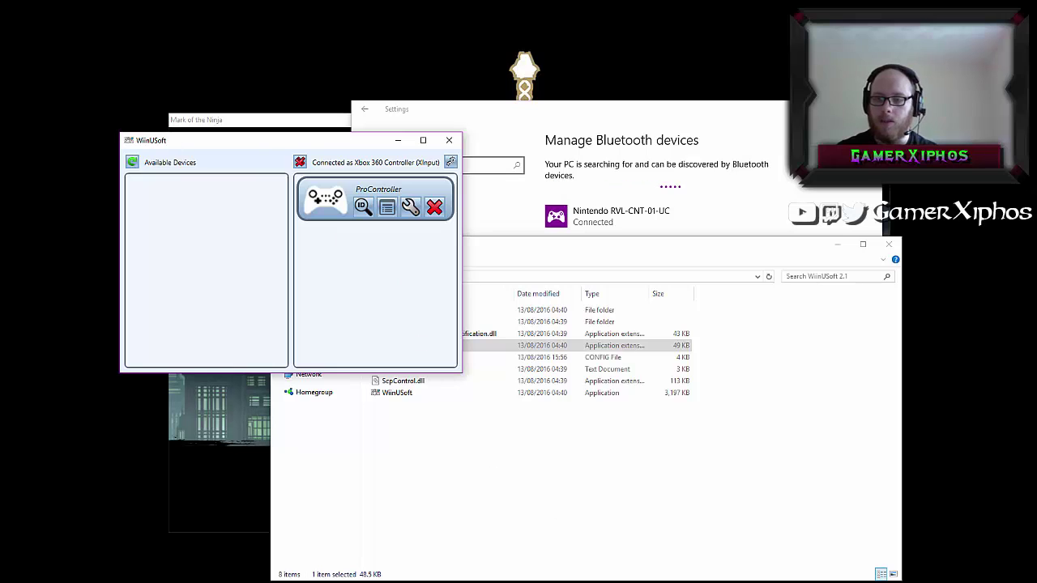
- In Mark of the Ninja, pass the title screen, choose Start Game and enter the Oshi City level
left_click(604, 541)
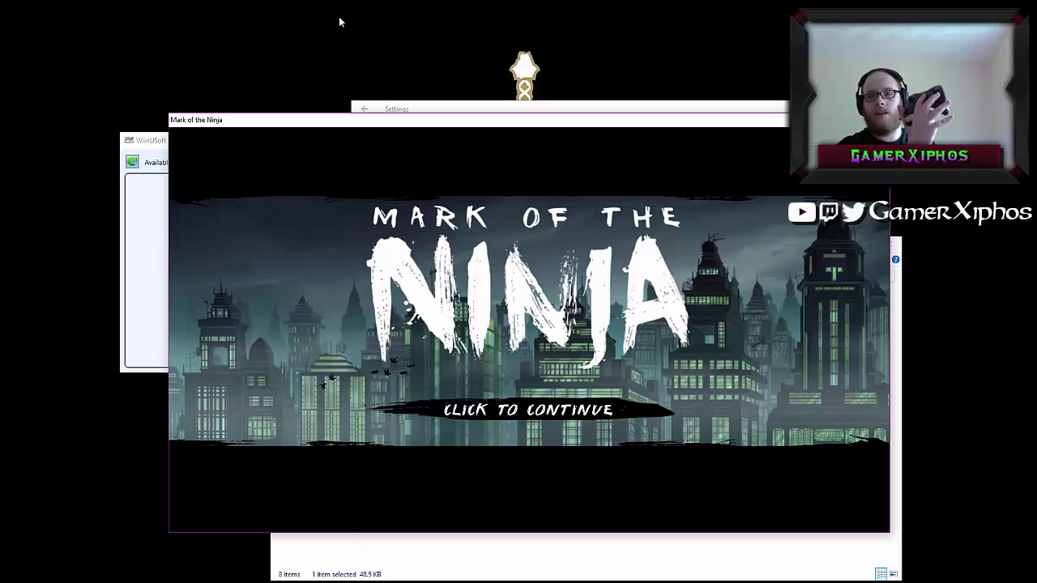
key("Return")
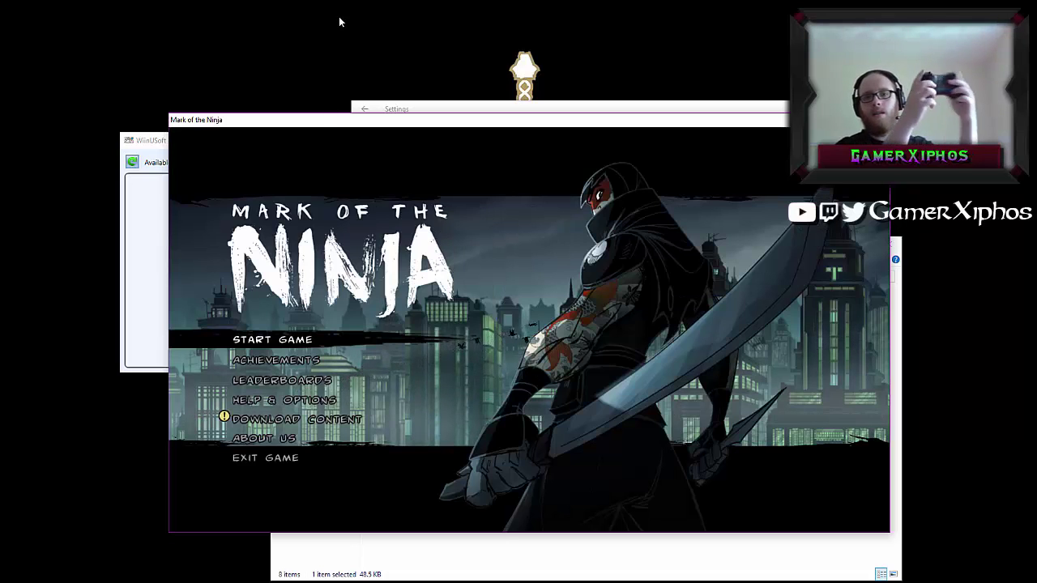
key("Down")
key("Down")
key("Down")
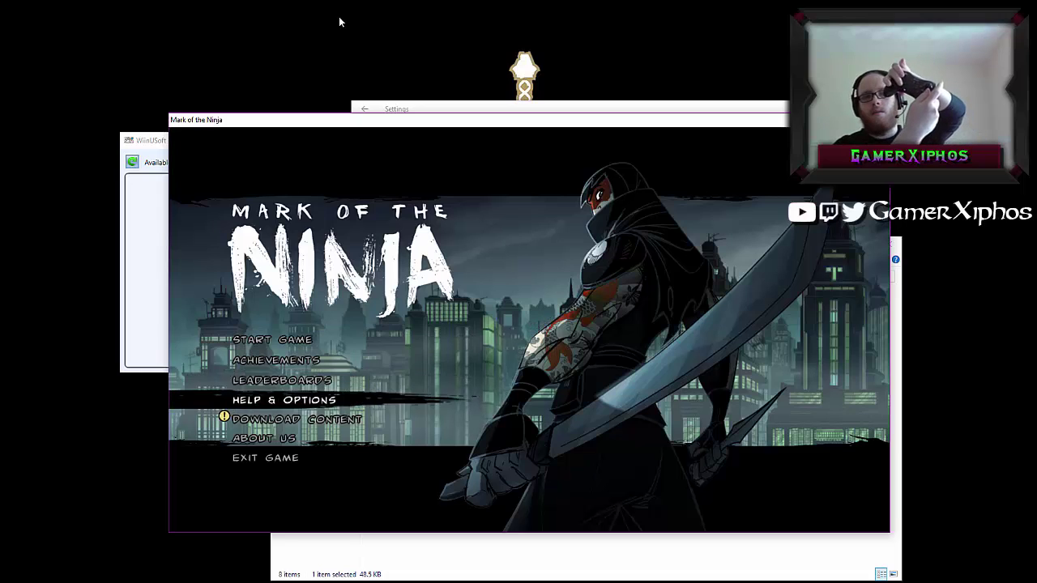
key("Down")
key("Up")
key("Up")
key("Up")
key("Up")
key("Down")
key("Down")
key("Down")
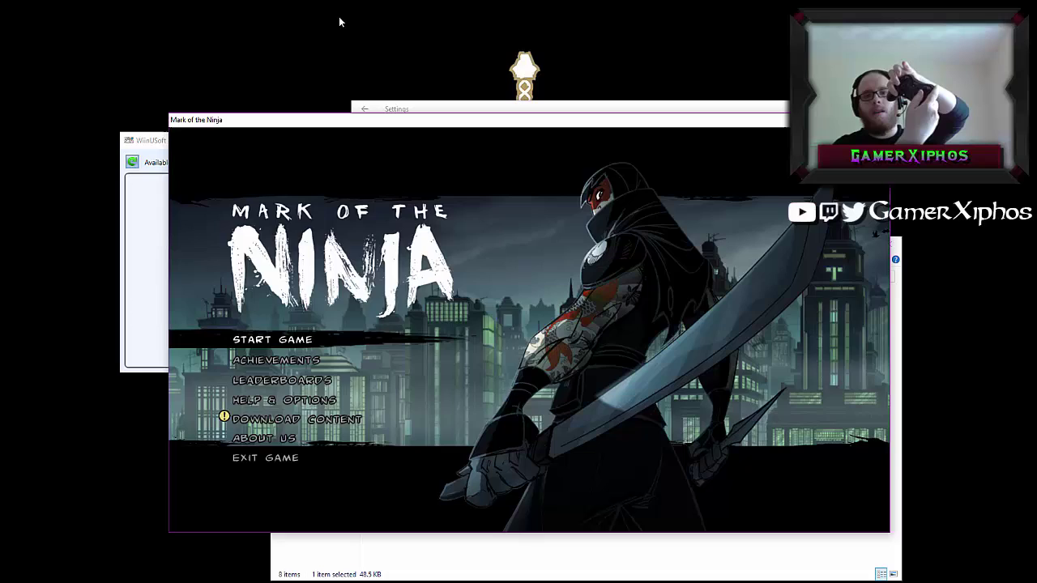
key("Return")
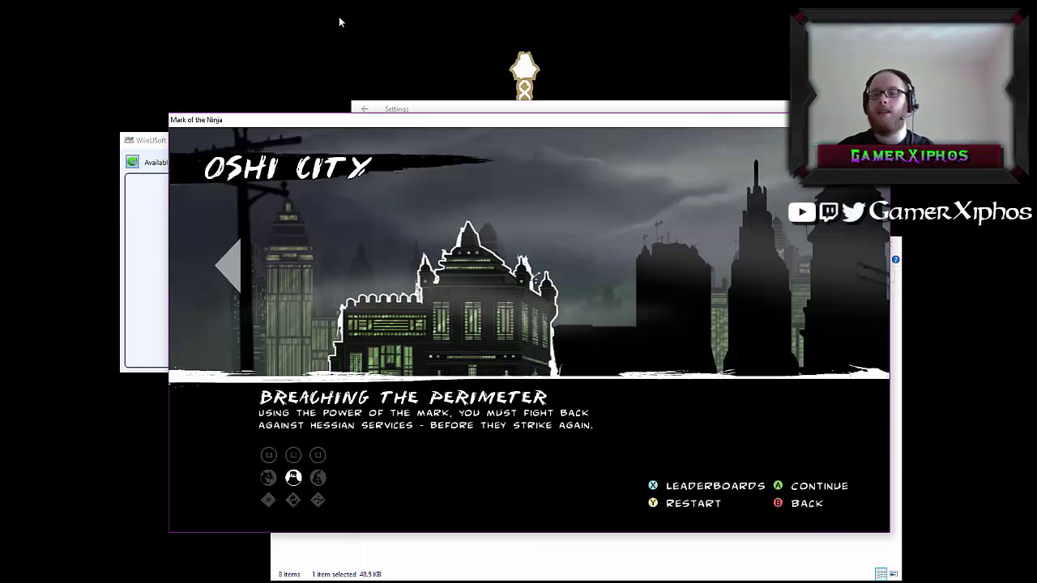
key("Return")
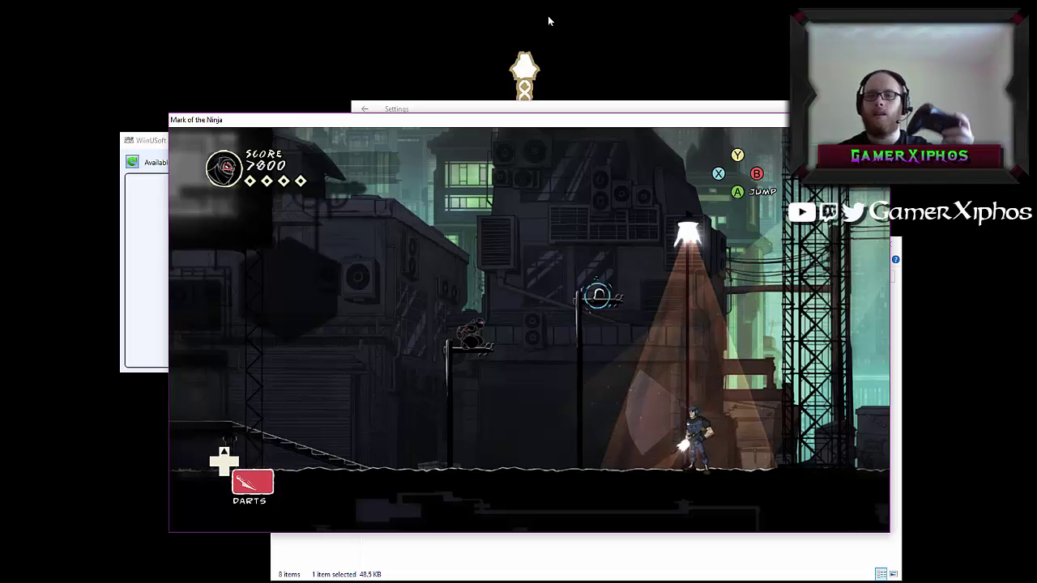
- Review the ProController's Xbox 360 button mapping in the ConfigWindow, then close it with Apply
left_click(157, 218)
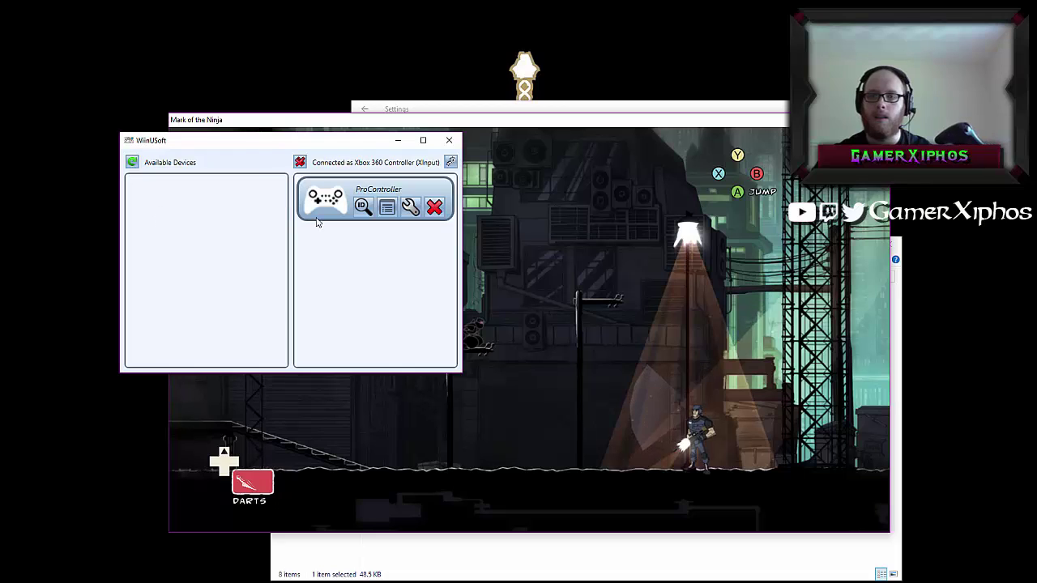
left_click(410, 207)
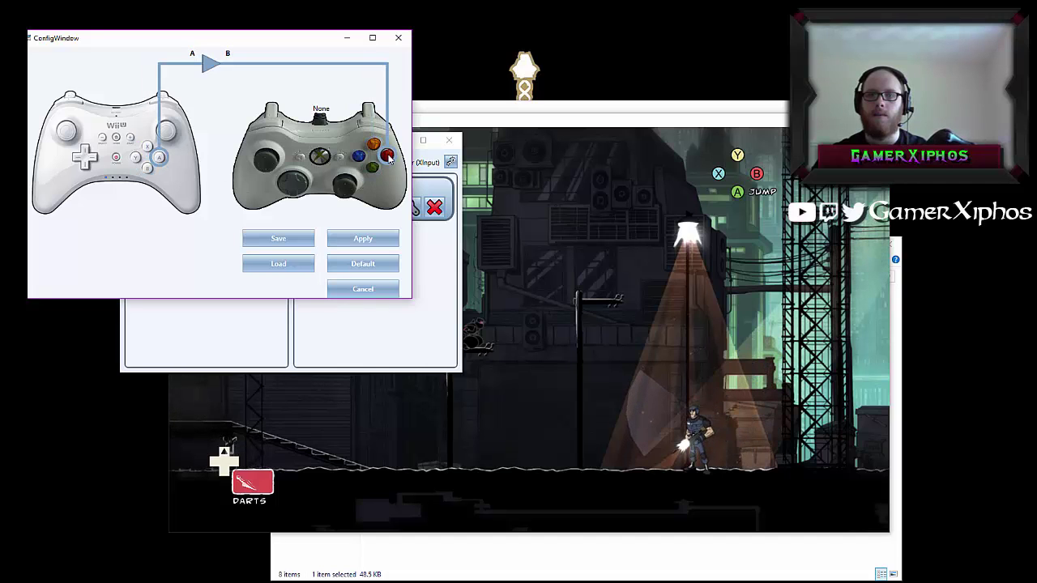
left_click(360, 239)
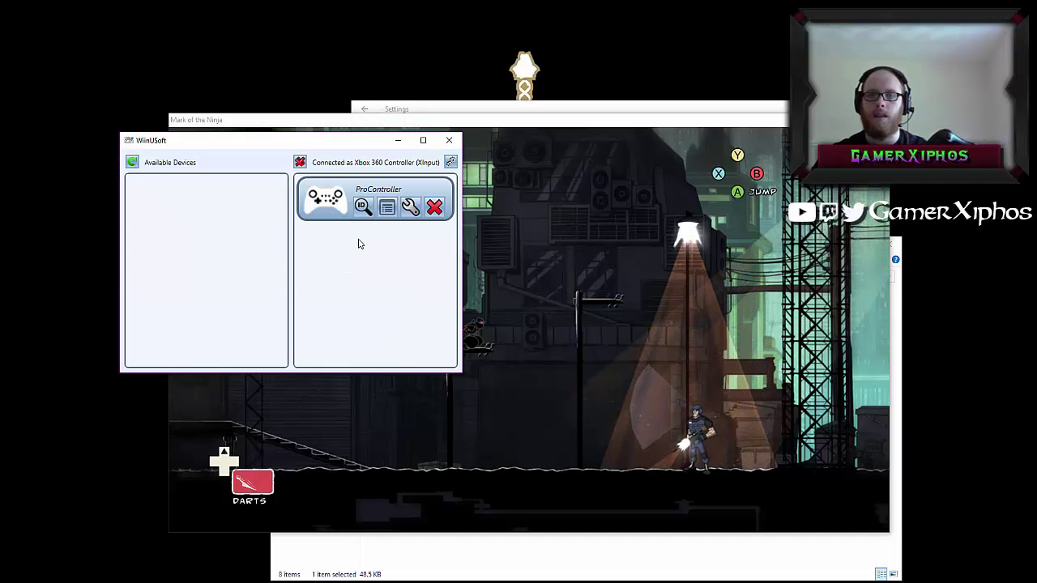
- Resume playing Mark of the Ninja, then pause and move down to Restart Level
left_click(548, 123)
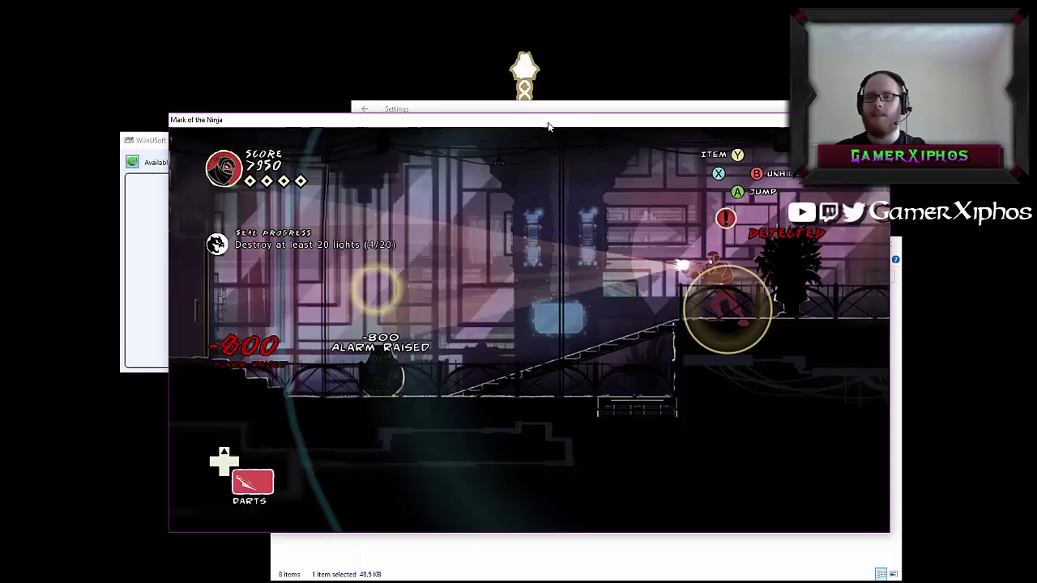
key("Escape")
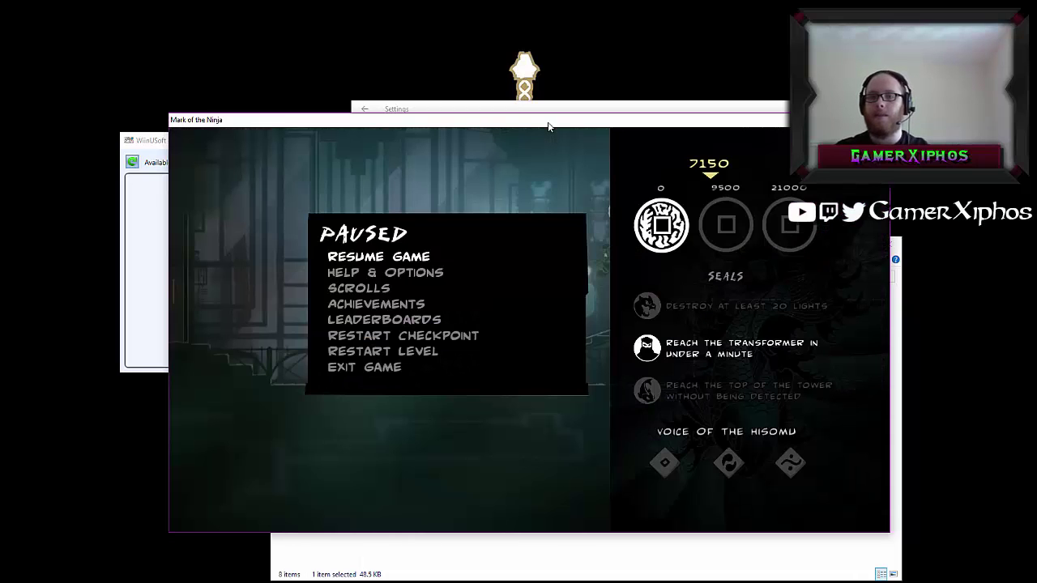
key("Down")
key("Down")
key("Down")
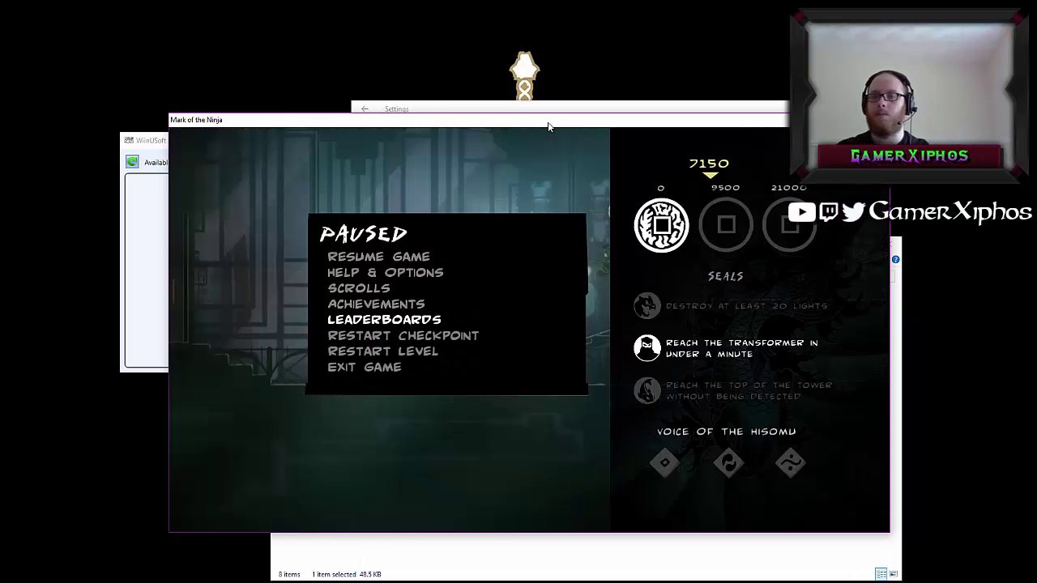
key("Down")
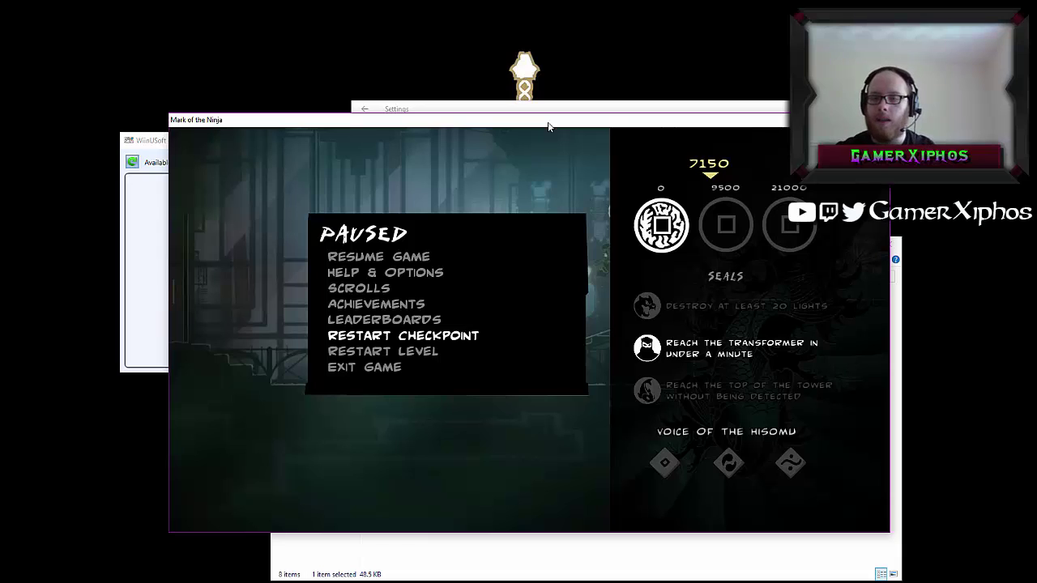
key("Down")
key("Down")
key("Down")
key("Down")
key("Down")
key("Down")
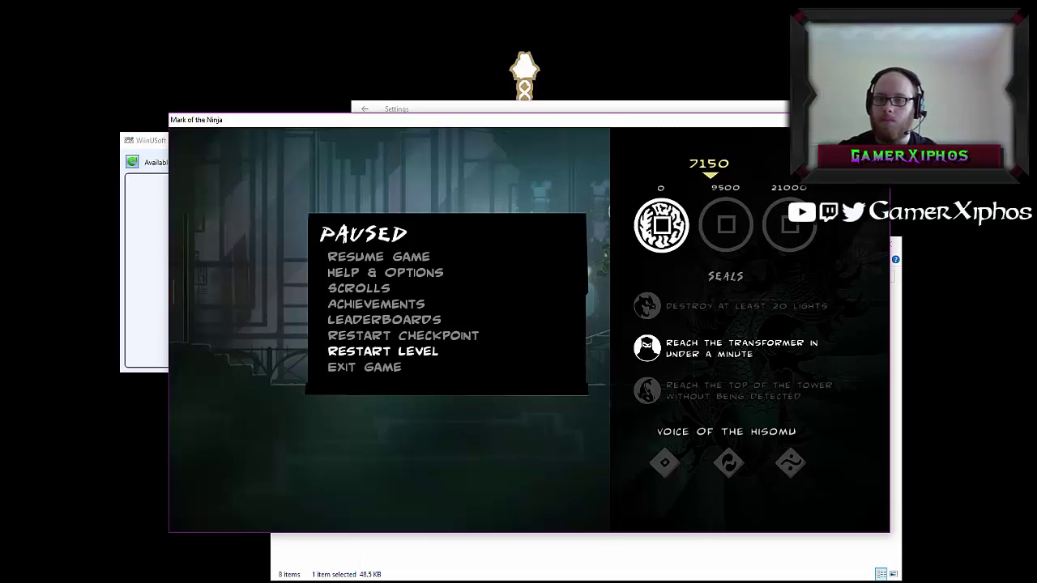